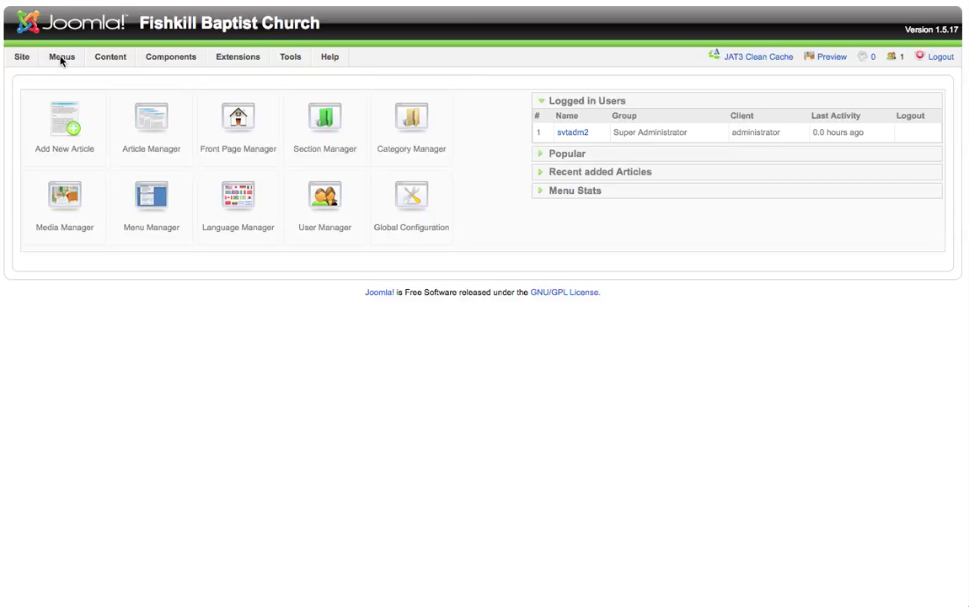
Start a new item in the Main Menu using the Article Layout type.
{"action": "mouse_move", "coordinate": [47, 61]}
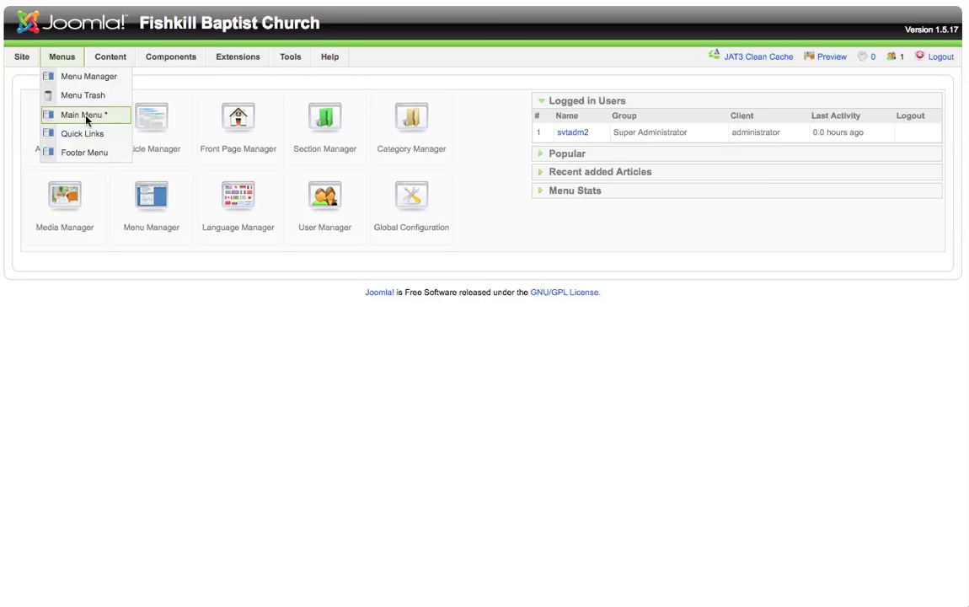
{"action": "left_click", "coordinate": [87, 118]}
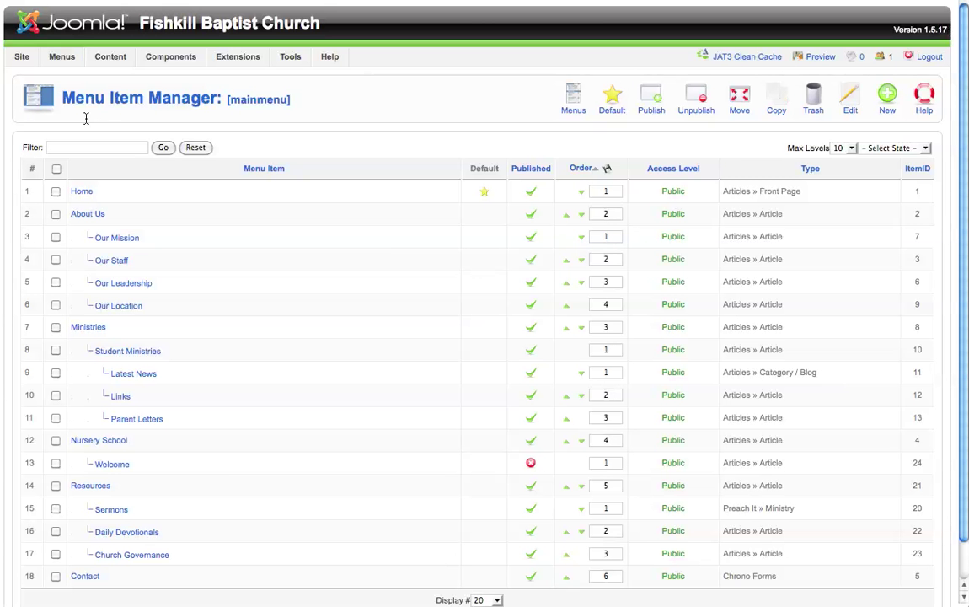
{"action": "scroll", "coordinate": [210, 108], "scroll_direction": "down", "scroll_amount": 1}
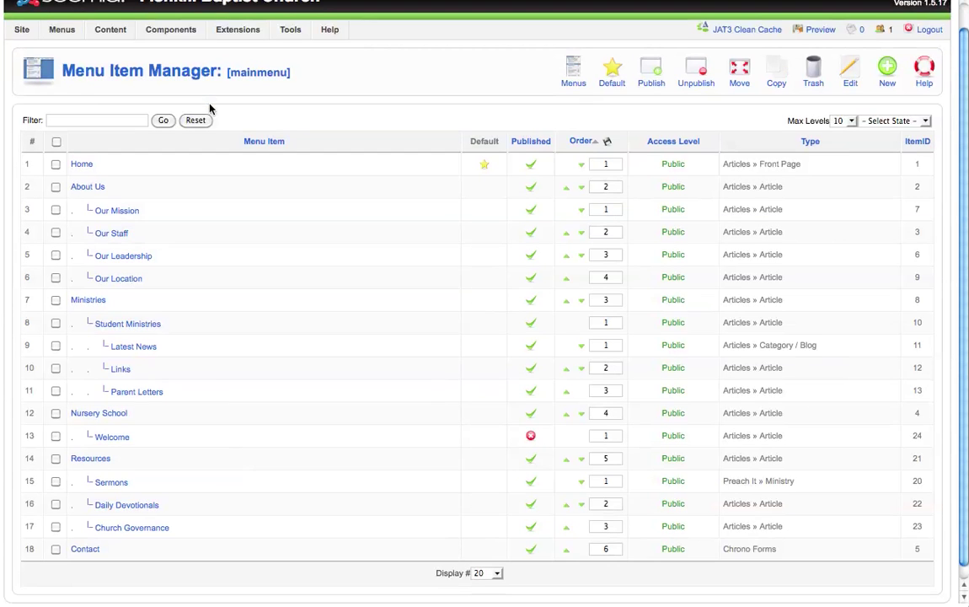
{"action": "scroll", "coordinate": [211, 108], "scroll_direction": "down", "scroll_amount": 1}
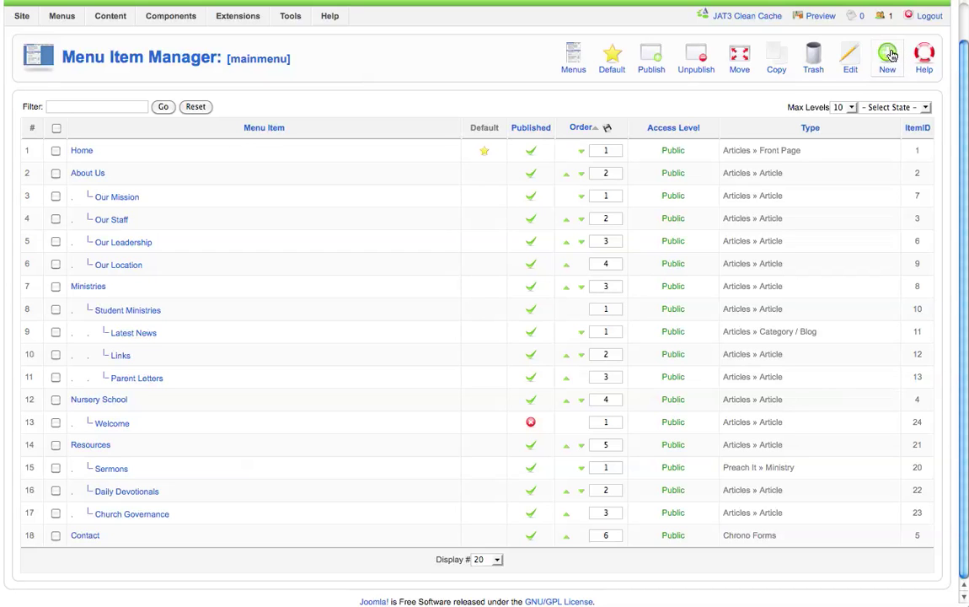
{"action": "scroll", "coordinate": [889, 55], "scroll_direction": "up", "scroll_amount": 2}
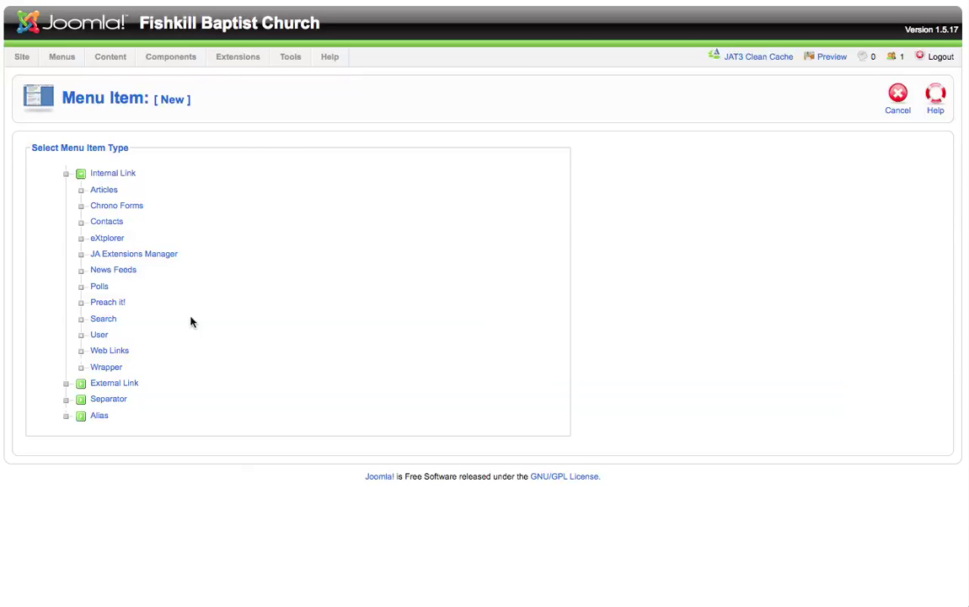
{"action": "left_click", "coordinate": [103, 190]}
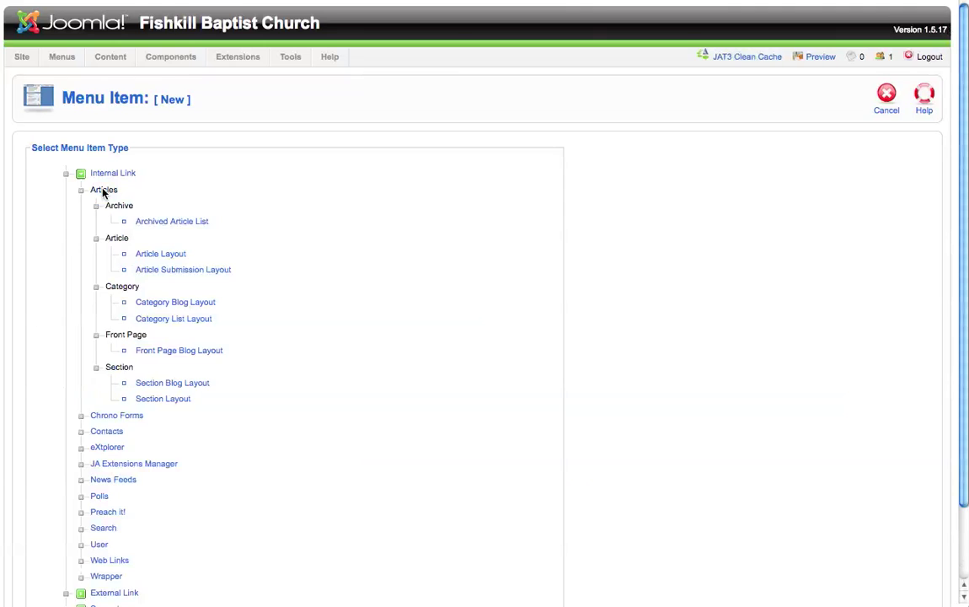
{"action": "left_click", "coordinate": [147, 254]}
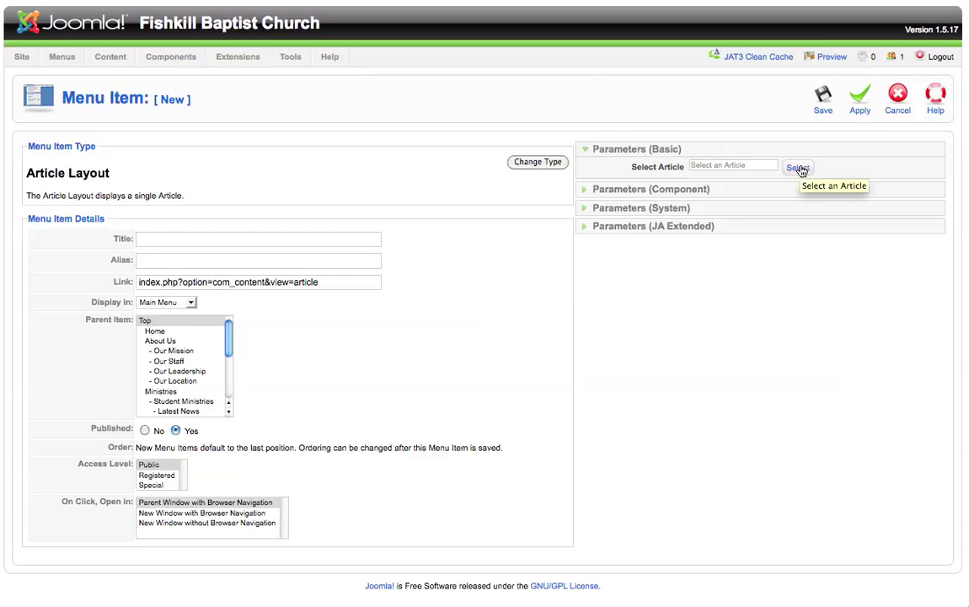
Link the new menu item to the "Welcome." article and title it Welcome.
{"action": "left_click", "coordinate": [798, 169]}
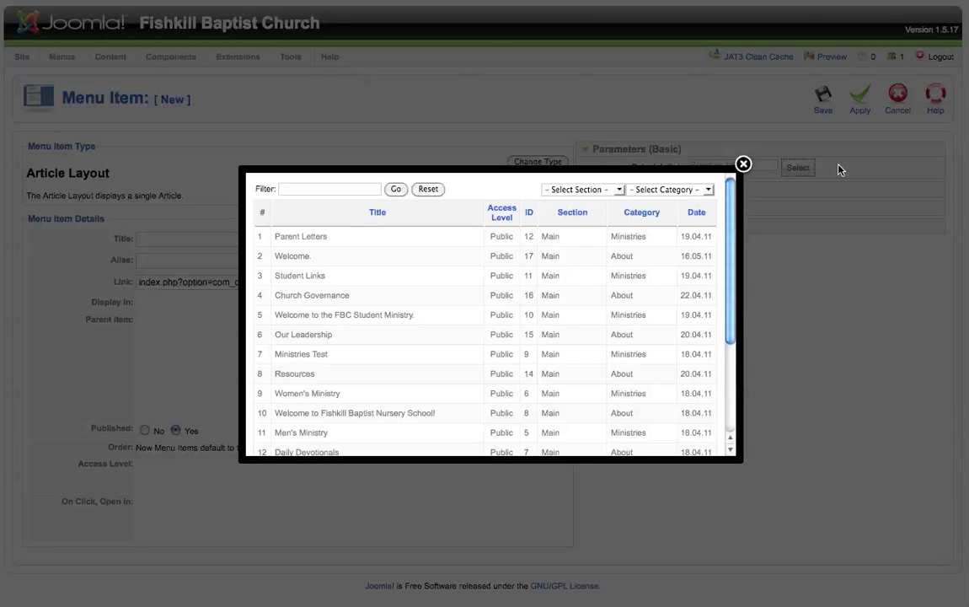
{"action": "left_click", "coordinate": [292, 255]}
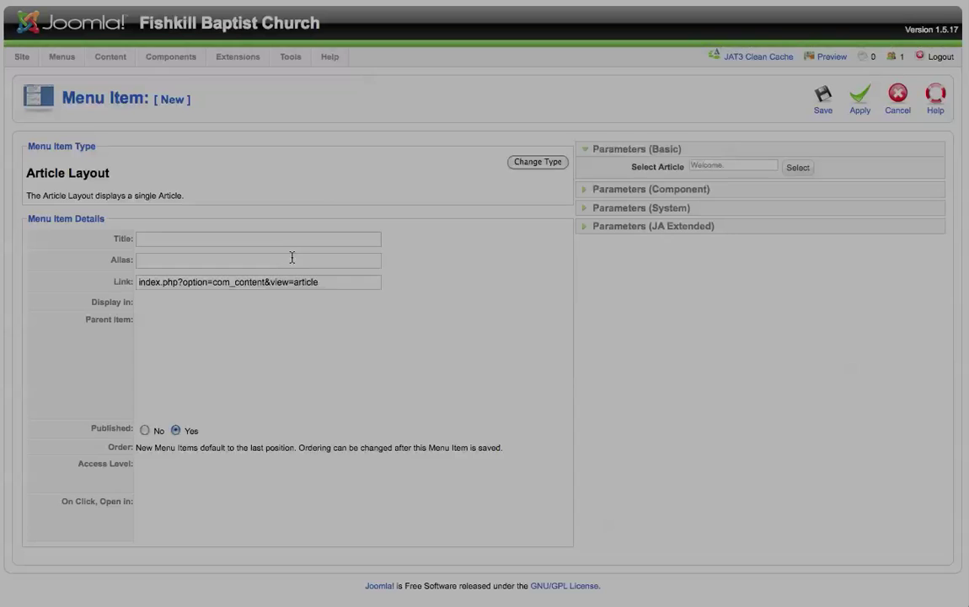
{"action": "left_click", "coordinate": [150, 239]}
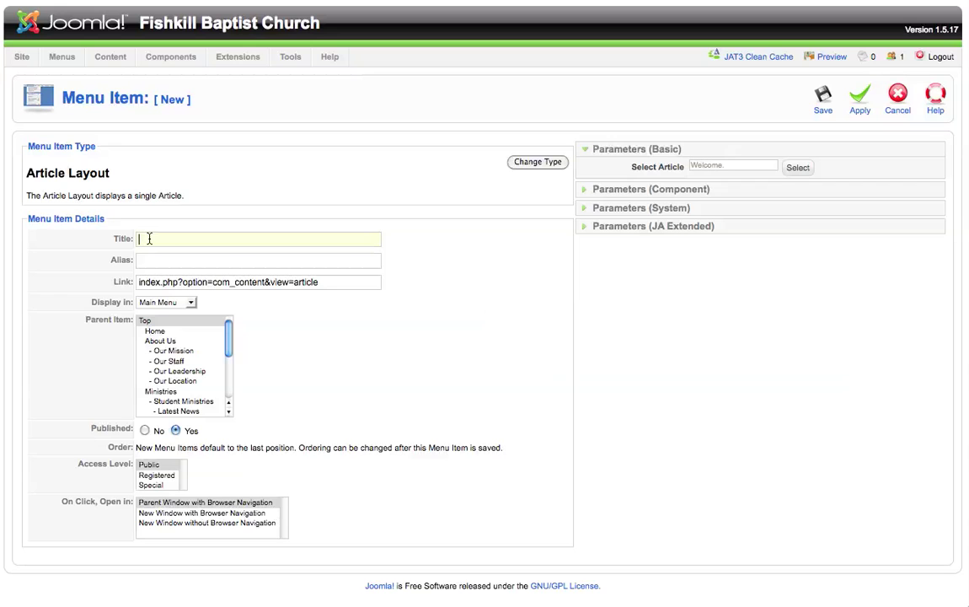
{"action": "type", "text": "Welcome"}
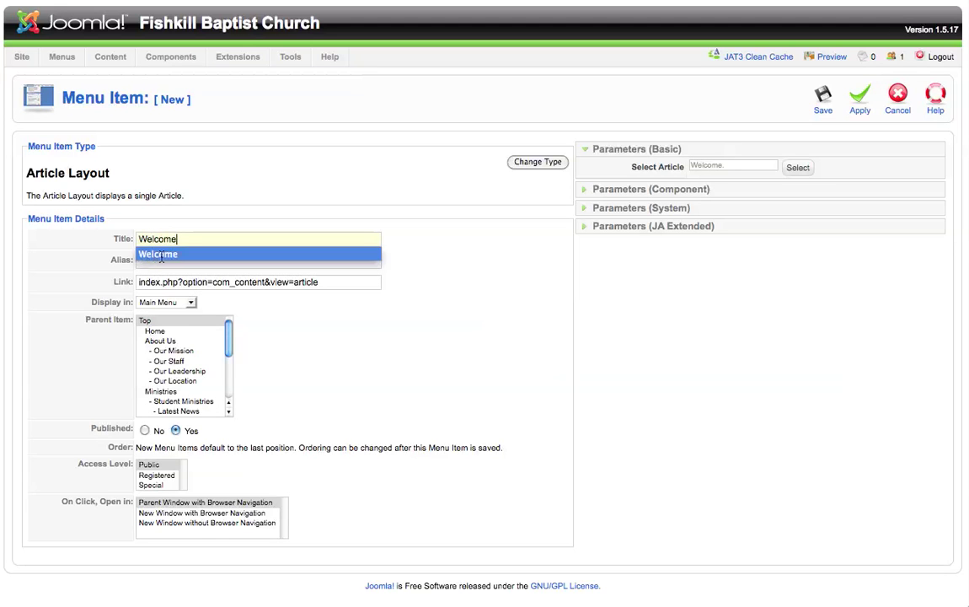
{"action": "left_click", "coordinate": [194, 254]}
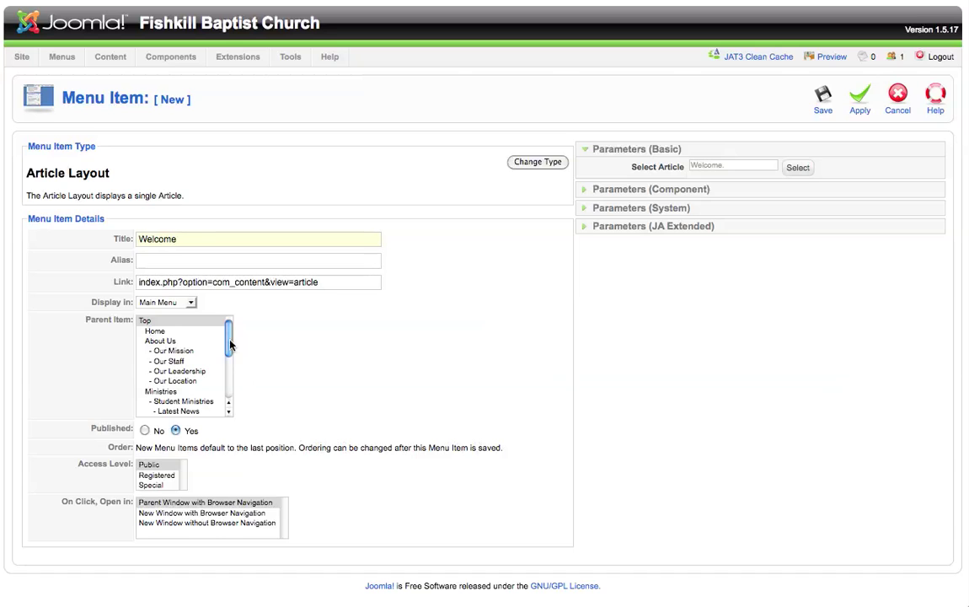
Set About Us as the parent of the Welcome menu item and save it.
{"action": "left_click", "coordinate": [230, 342]}
{"action": "mouse_move", "coordinate": [230, 343]}
{"action": "left_mouse_down"}
{"action": "mouse_move", "coordinate": [230, 396]}
{"action": "mouse_move", "coordinate": [233, 341]}
{"action": "left_mouse_up"}
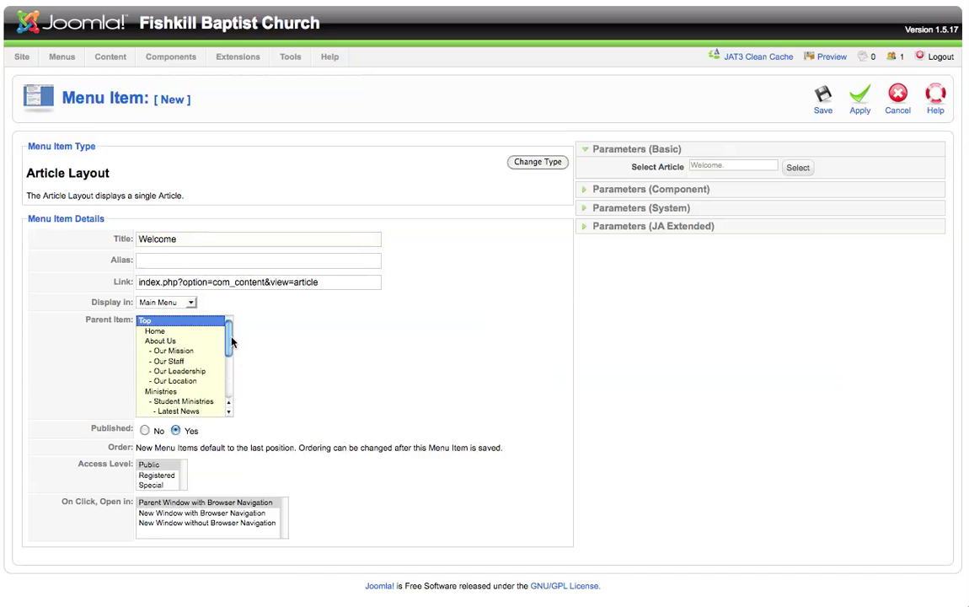
{"action": "left_click", "coordinate": [164, 341]}
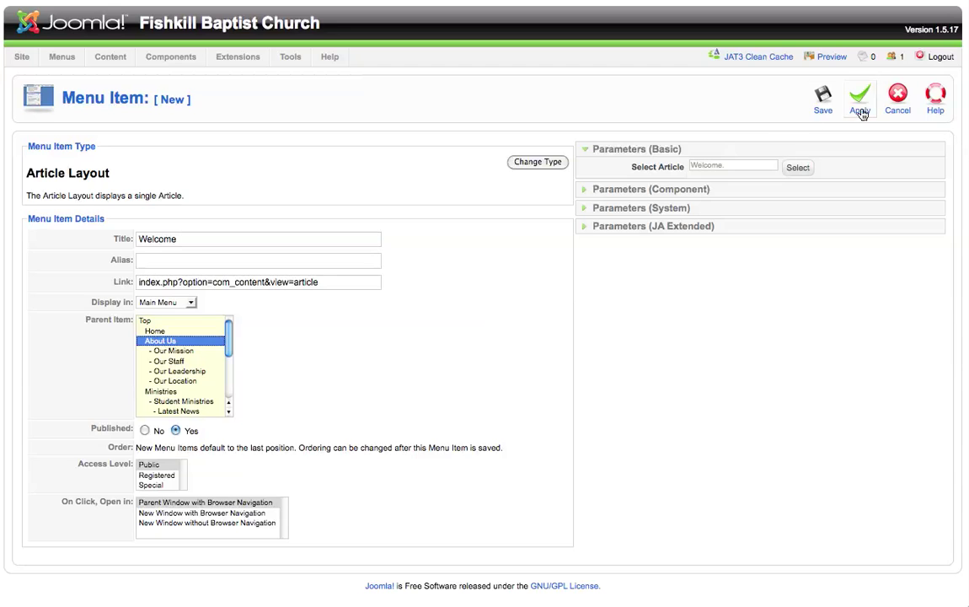
{"action": "left_click", "coordinate": [822, 101]}
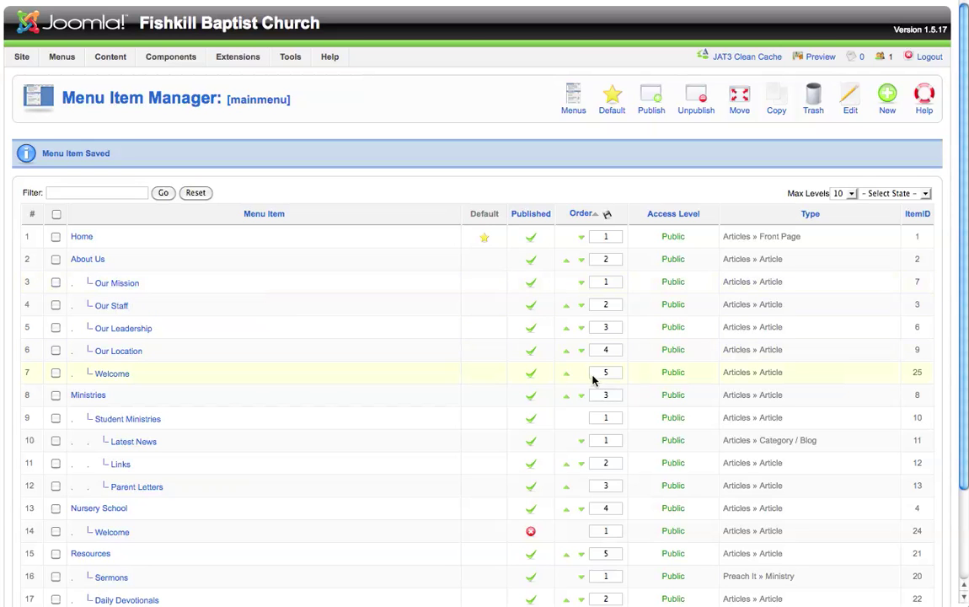
Move the Welcome item up to first place under About Us and check the About Us submenu on the website.
{"action": "left_click", "coordinate": [568, 376]}
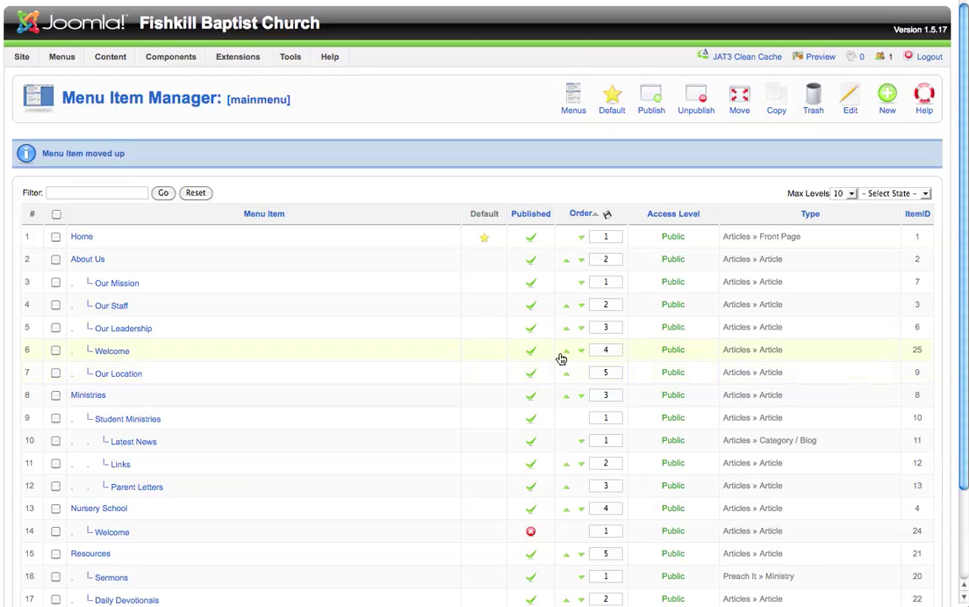
{"action": "left_click", "coordinate": [567, 350]}
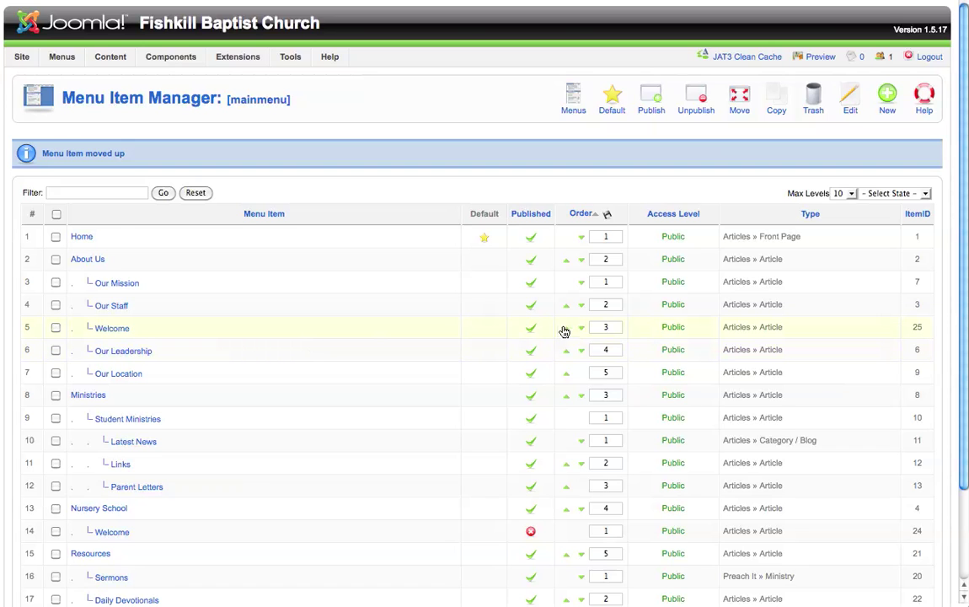
{"action": "left_click", "coordinate": [565, 329]}
{"action": "left_click", "coordinate": [566, 306]}
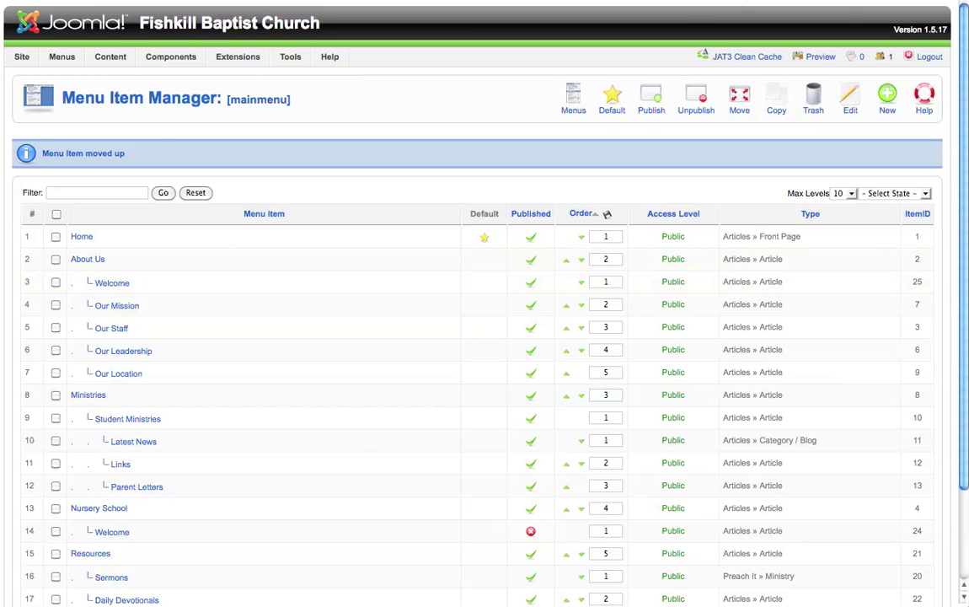
{"action": "left_click", "coordinate": [759, 2]}
{"action": "mouse_move", "coordinate": [236, 88]}
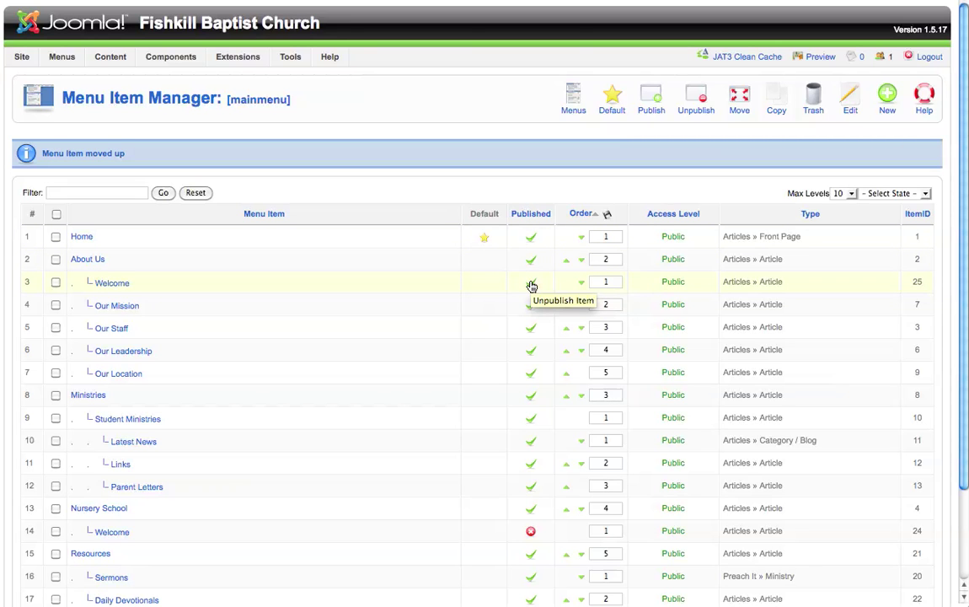
Unpublish the Welcome item under About Us and view the About Us submenu on the live site.
{"action": "left_click", "coordinate": [531, 285]}
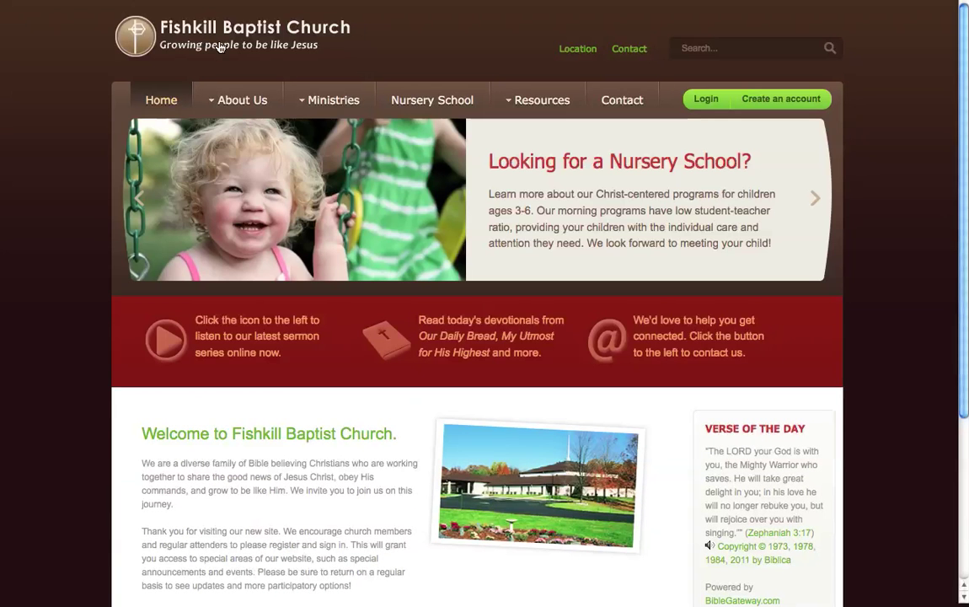
{"action": "mouse_move", "coordinate": [243, 114]}
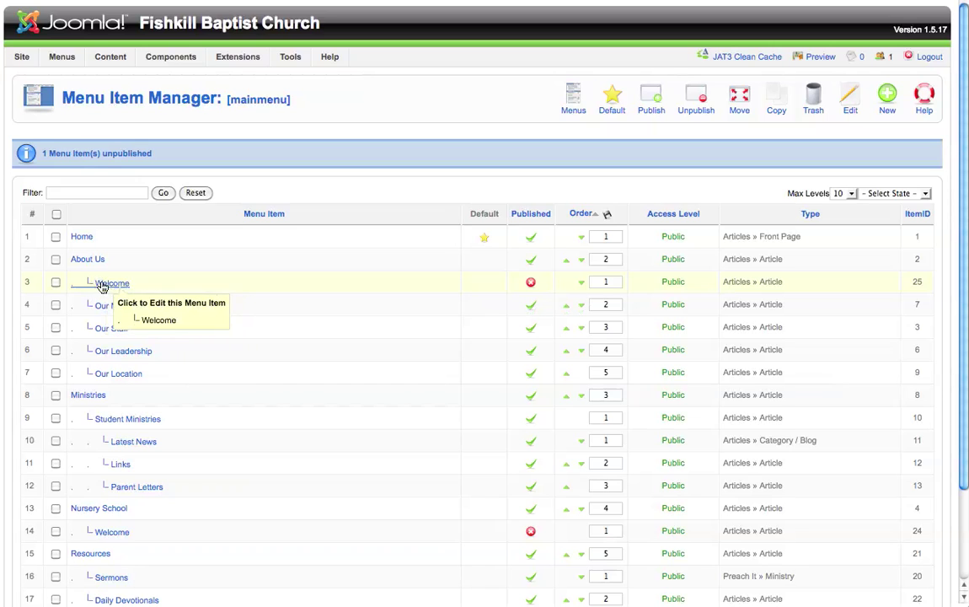
Open the Welcome item under About Us for editing and set Published to Yes.
{"action": "left_click", "coordinate": [56, 282]}
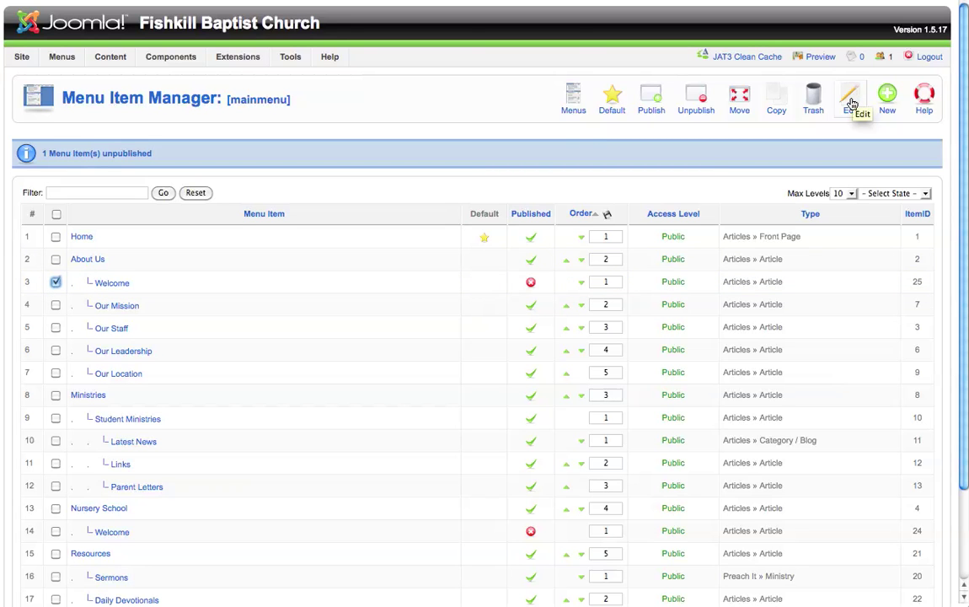
{"action": "left_click", "coordinate": [851, 100]}
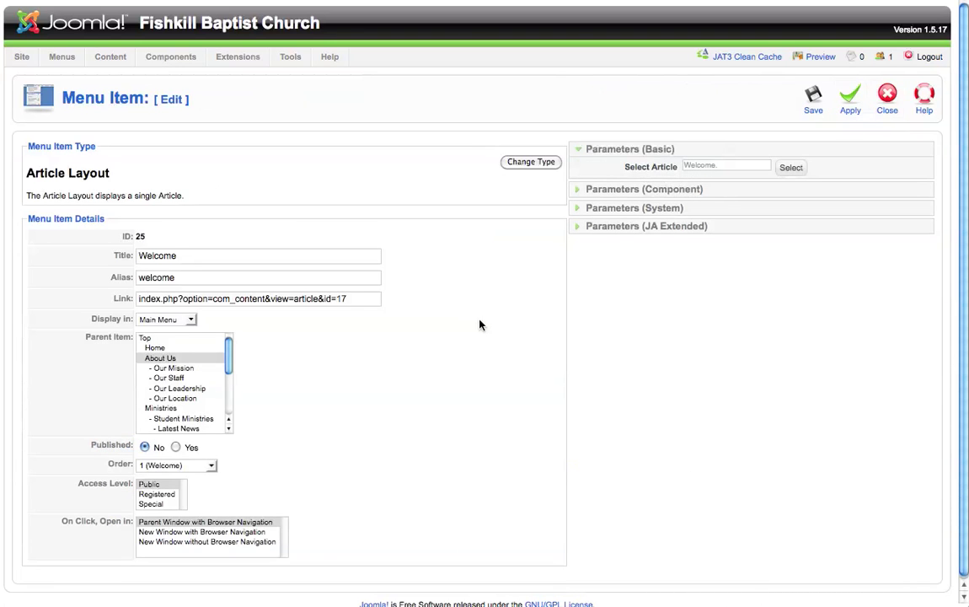
{"action": "left_click", "coordinate": [175, 447]}
{"action": "left_click", "coordinate": [147, 448]}
{"action": "left_click", "coordinate": [176, 448]}
Switch the Welcome item's linked article to Our Leadership, save the item, and check the website's About Us menu.
{"action": "left_click", "coordinate": [793, 169]}
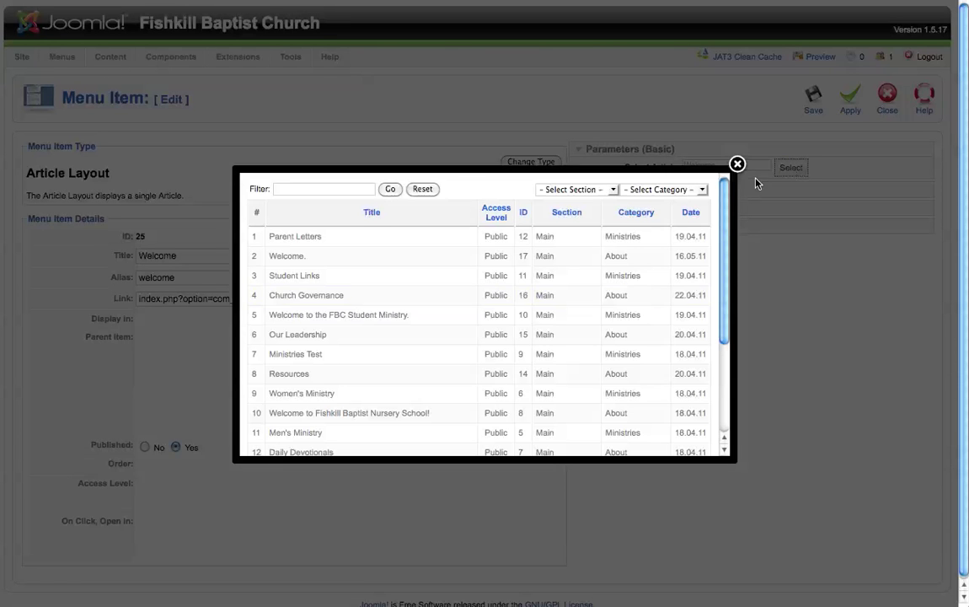
{"action": "scroll", "coordinate": [283, 314], "scroll_direction": "down", "scroll_amount": 2}
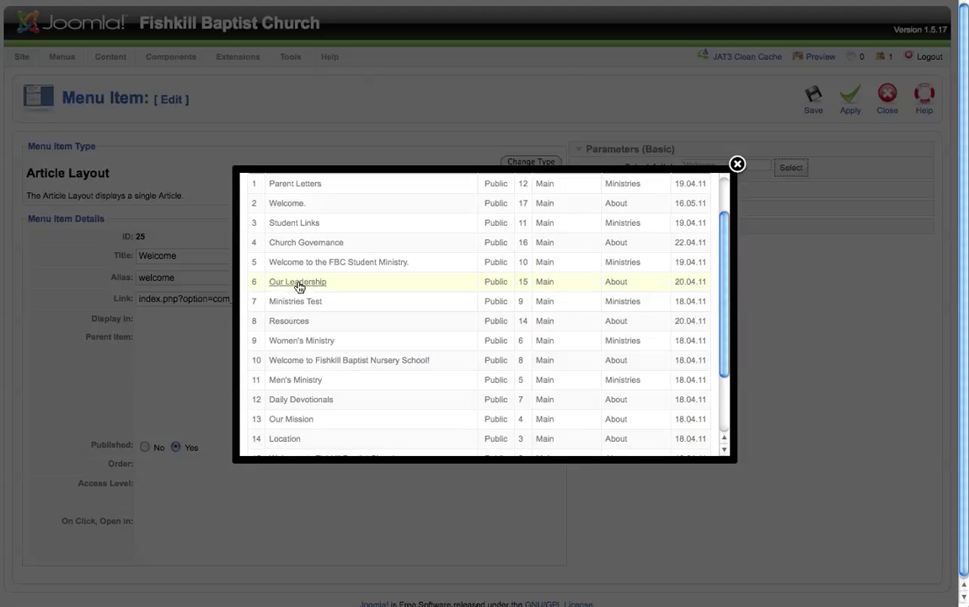
{"action": "left_click", "coordinate": [298, 284]}
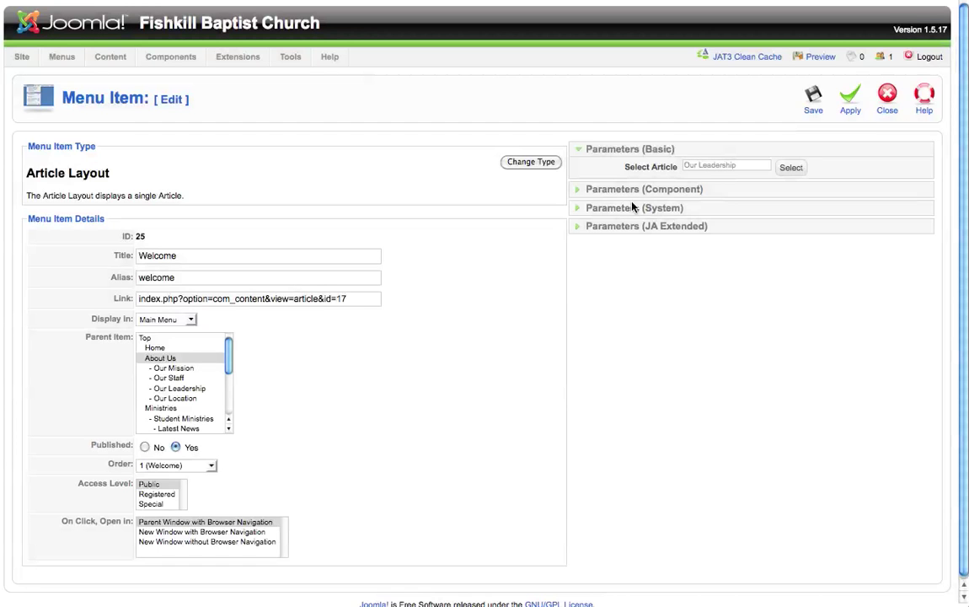
{"action": "mouse_move", "coordinate": [232, 352]}
{"action": "left_mouse_down"}
{"action": "mouse_move", "coordinate": [229, 408]}
{"action": "mouse_move", "coordinate": [229, 350]}
{"action": "left_mouse_up"}
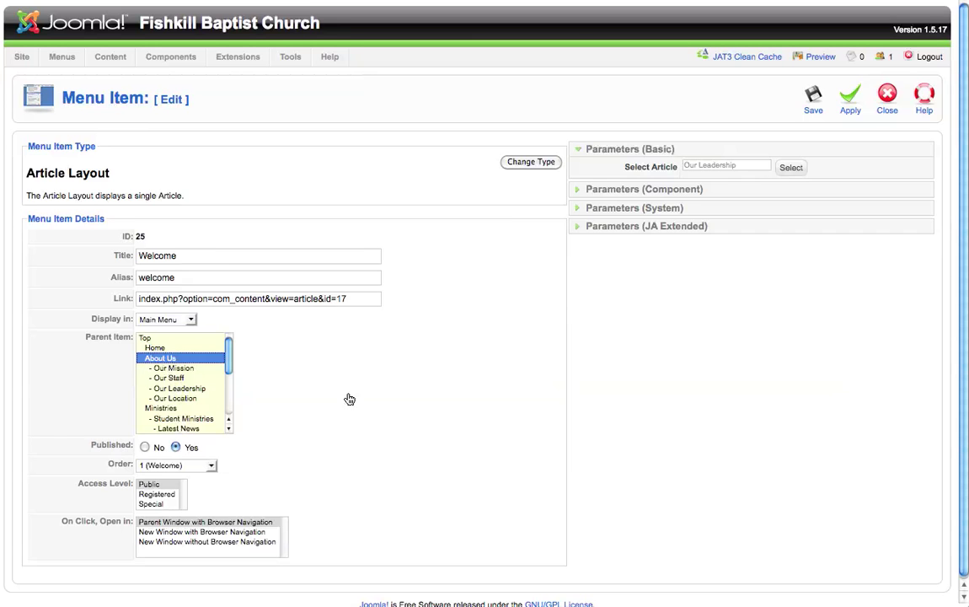
{"action": "left_click", "coordinate": [816, 102]}
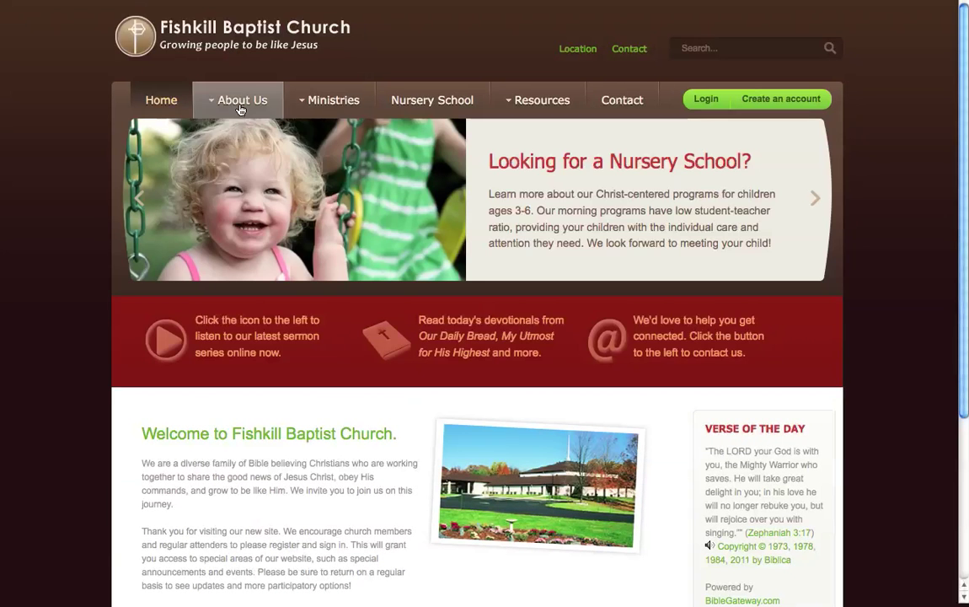
{"action": "mouse_move", "coordinate": [236, 100]}
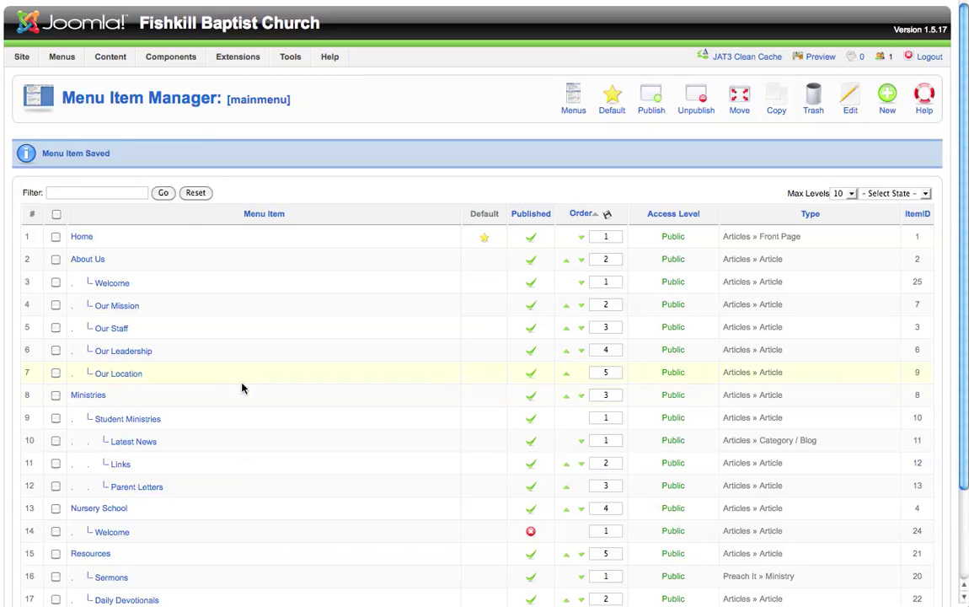
Reselect Category Blog Layout as the type of the Latest News item under Student Ministries and set its category to Student Ministries/Latest News.
{"action": "scroll", "coordinate": [241, 388], "scroll_direction": "down", "scroll_amount": 3}
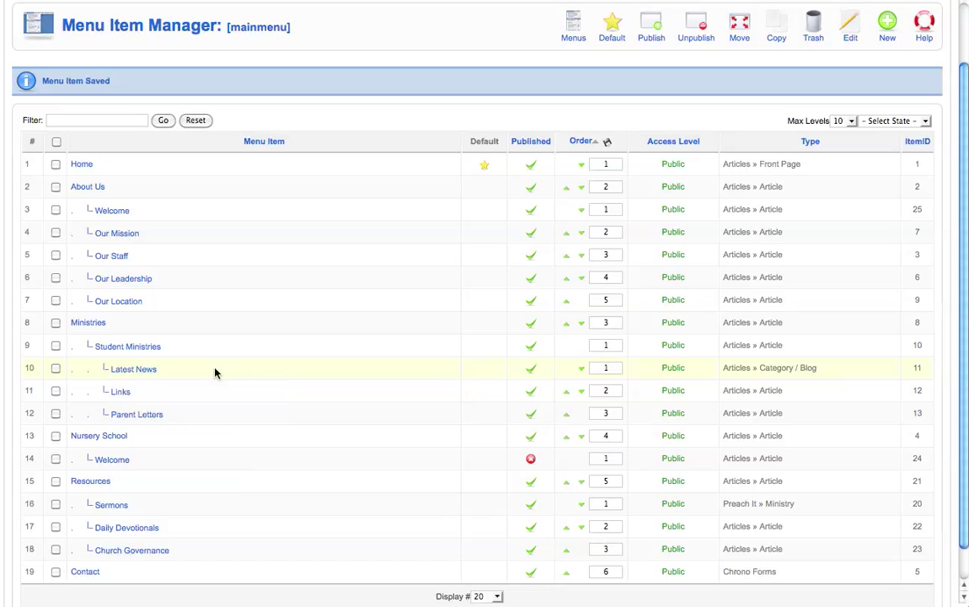
{"action": "left_click", "coordinate": [134, 371]}
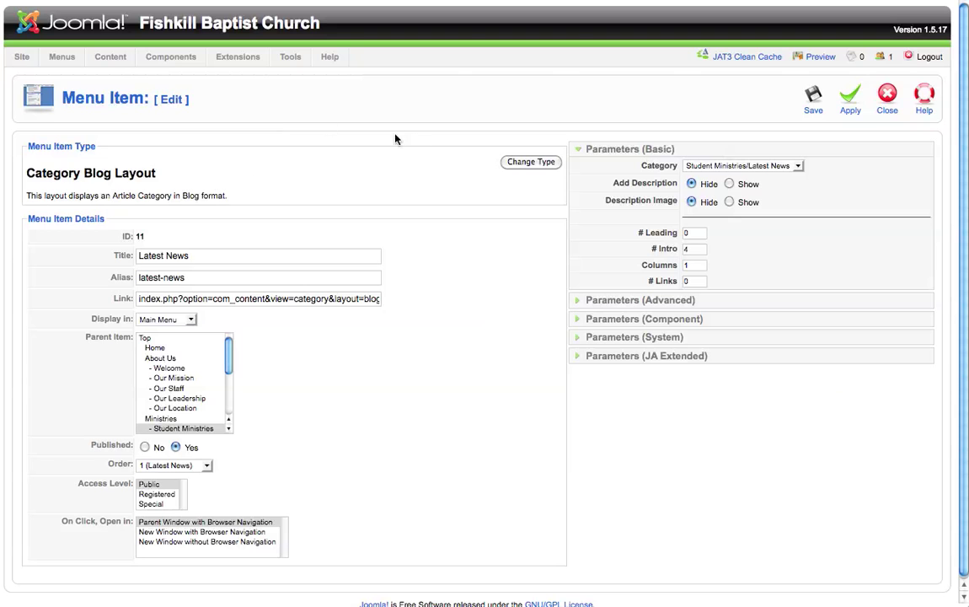
{"action": "left_click", "coordinate": [532, 163]}
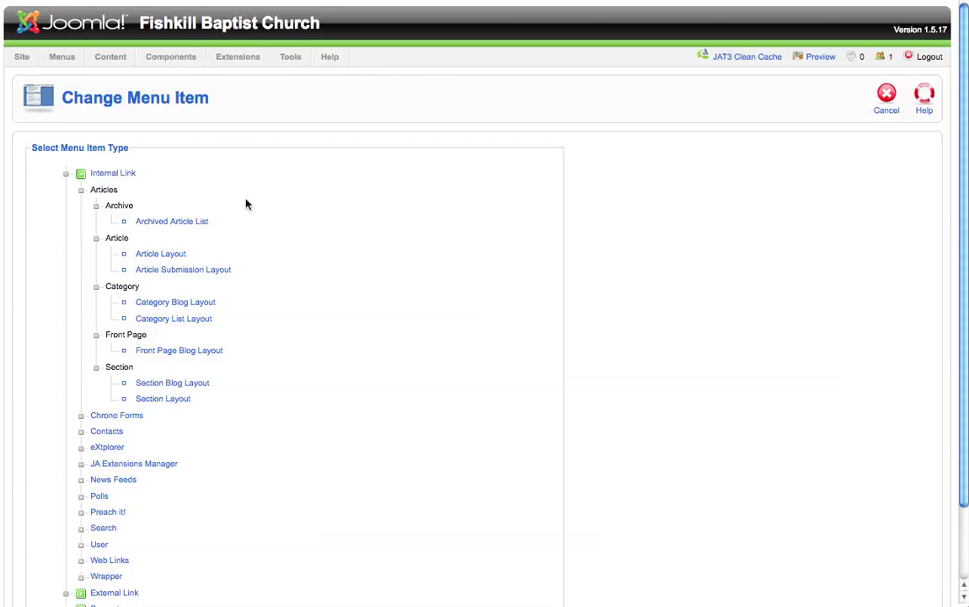
{"action": "left_click", "coordinate": [101, 190]}
{"action": "mouse_move", "coordinate": [182, 308]}
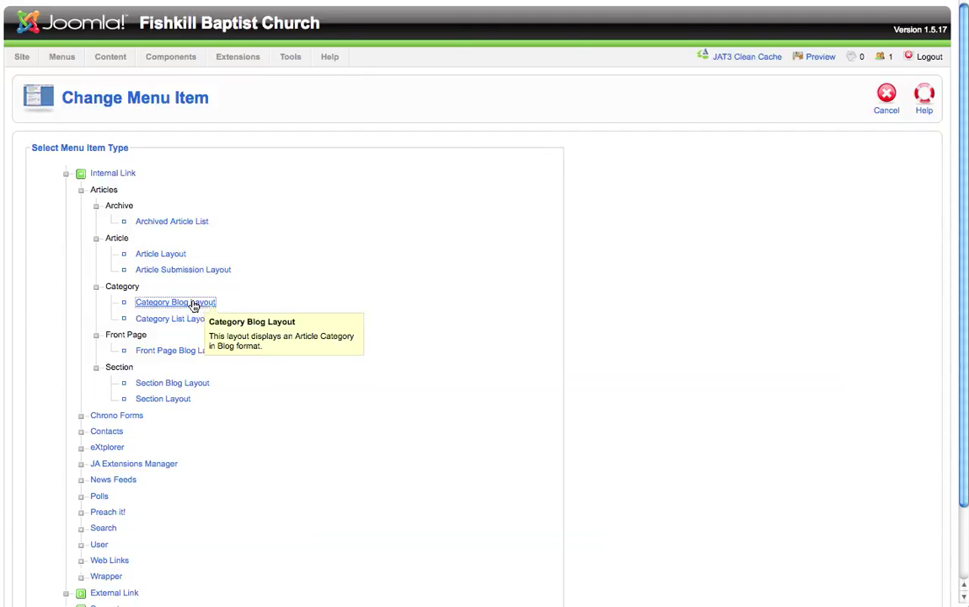
{"action": "left_click", "coordinate": [192, 305]}
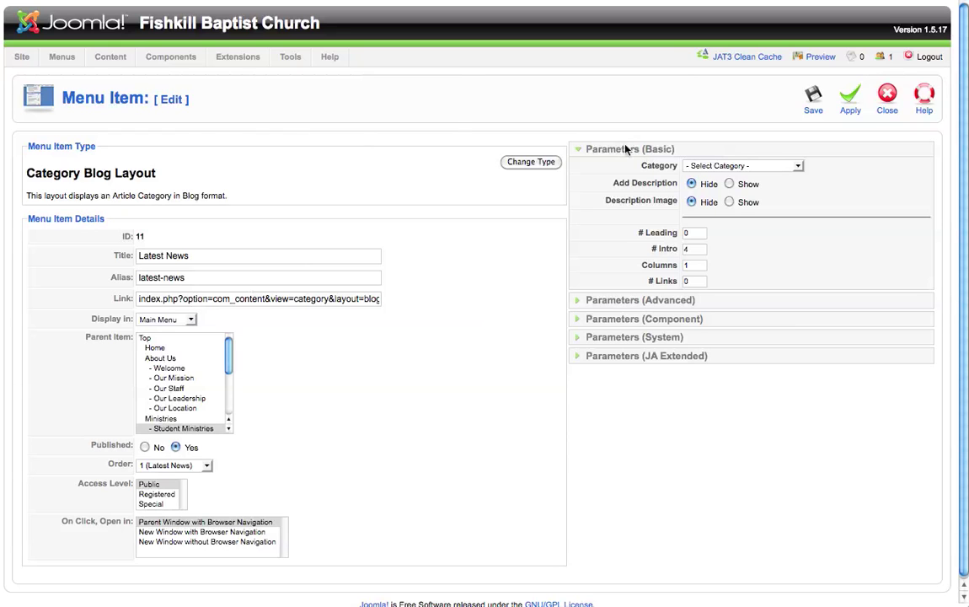
{"action": "left_click", "coordinate": [798, 167]}
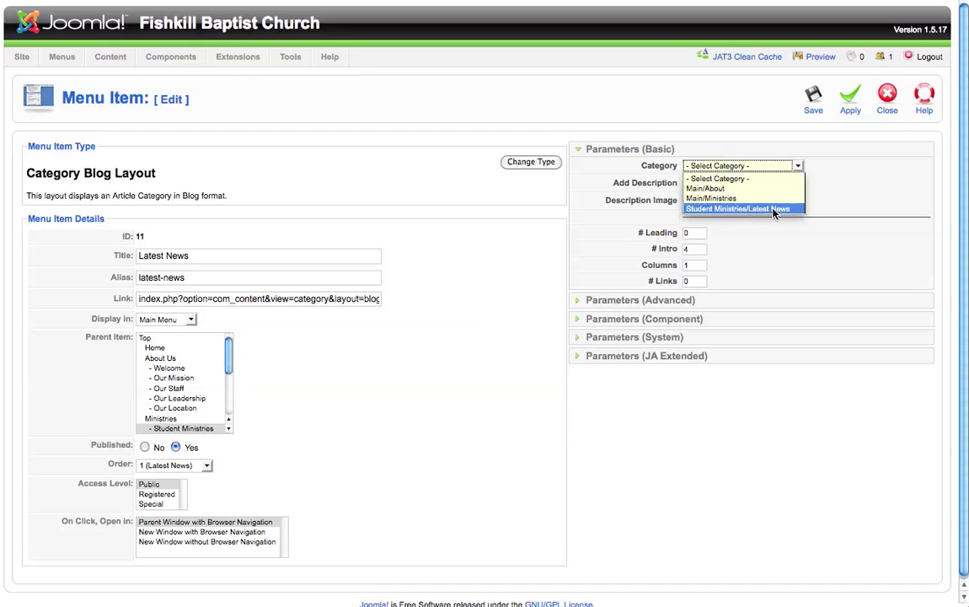
{"action": "left_click", "coordinate": [745, 209]}
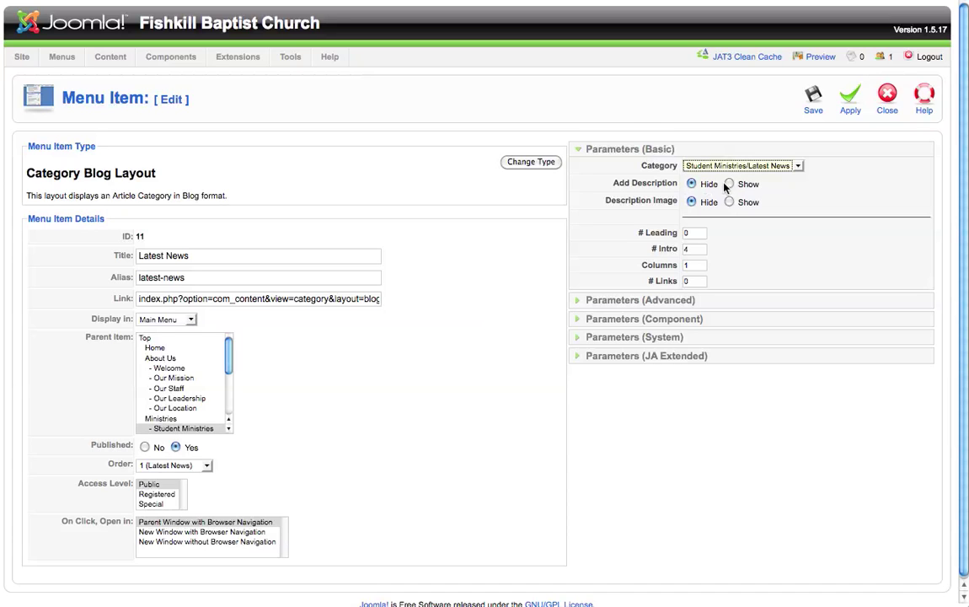
Try the Show option for Add Description and Description Image, returning each to Hide.
{"action": "left_click", "coordinate": [730, 185]}
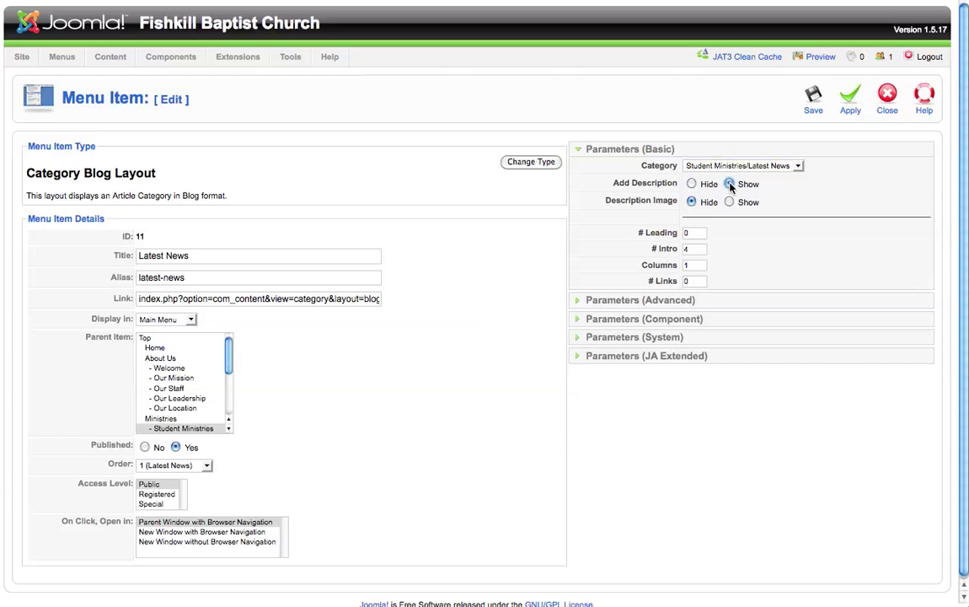
{"action": "left_click", "coordinate": [691, 184]}
{"action": "left_click", "coordinate": [729, 203]}
{"action": "left_click", "coordinate": [688, 203]}
Review the number of leading and intro articles for the Latest News blog layout and save the menu item.
{"action": "scroll", "coordinate": [685, 205], "scroll_direction": "down", "scroll_amount": 1}
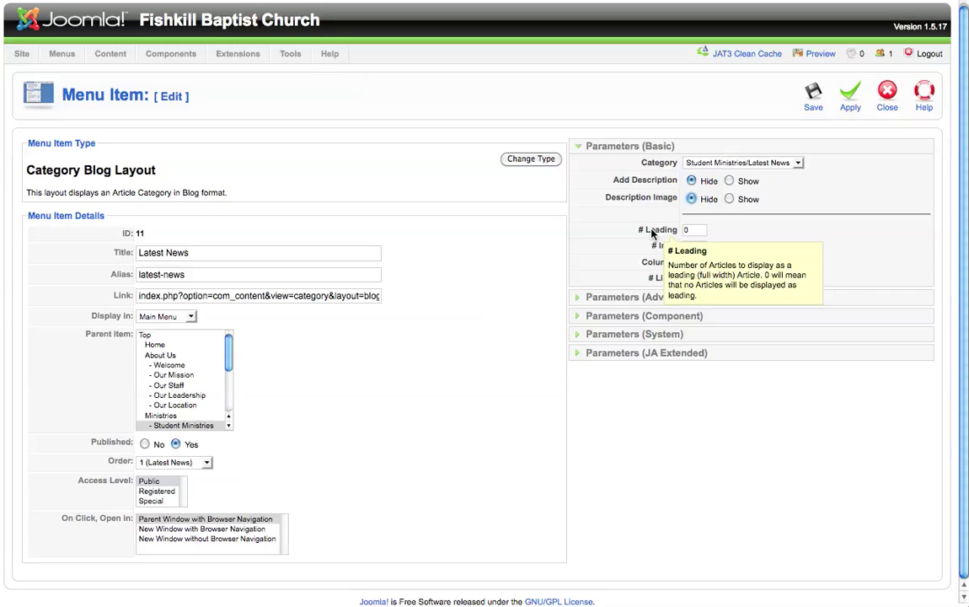
{"action": "left_click", "coordinate": [690, 231]}
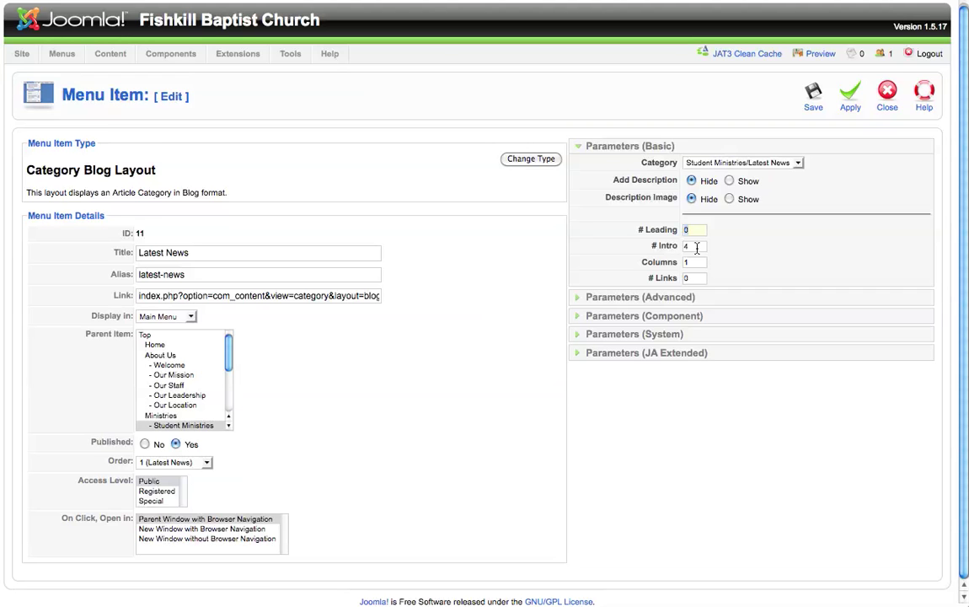
{"action": "left_click", "coordinate": [695, 246]}
{"action": "left_click", "coordinate": [814, 95]}
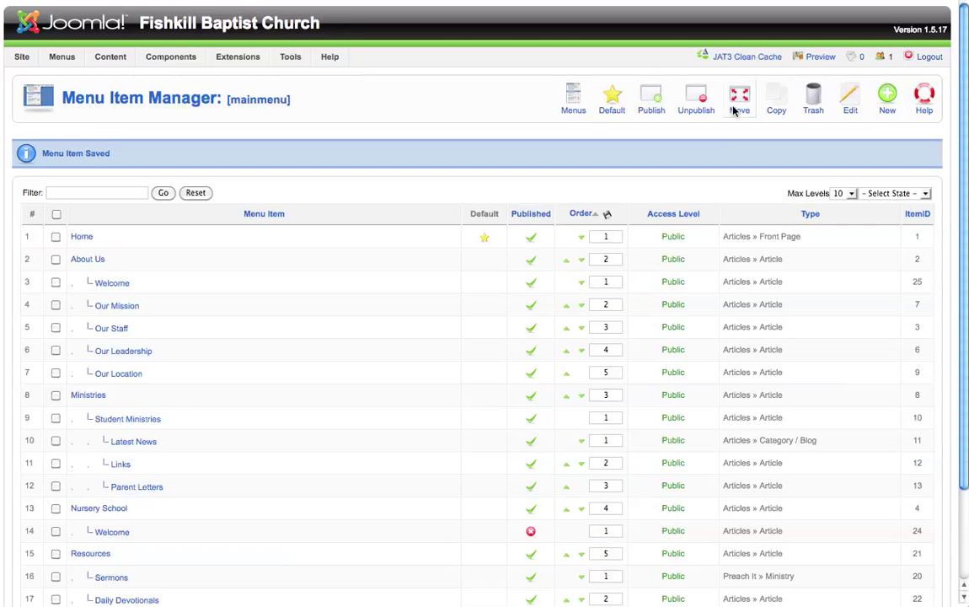
{"action": "scroll", "coordinate": [734, 110], "scroll_direction": "down", "scroll_amount": 3}
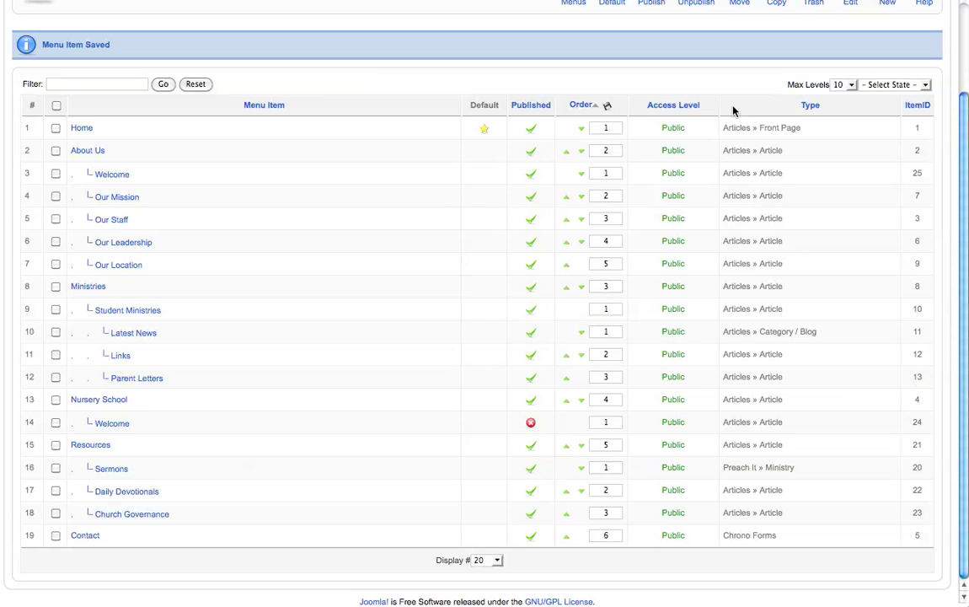
{"action": "scroll", "coordinate": [807, 130], "scroll_direction": "up", "scroll_amount": 2}
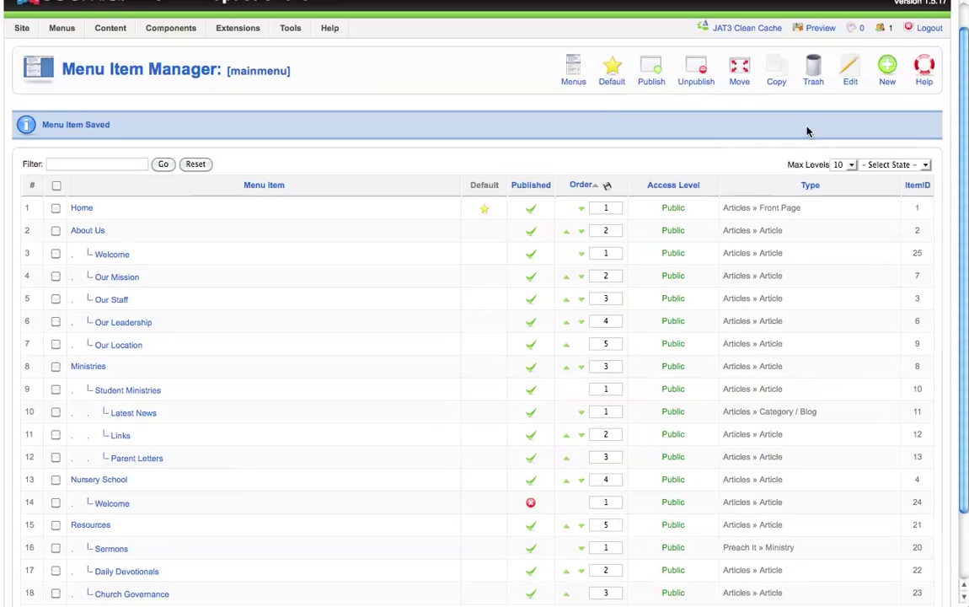